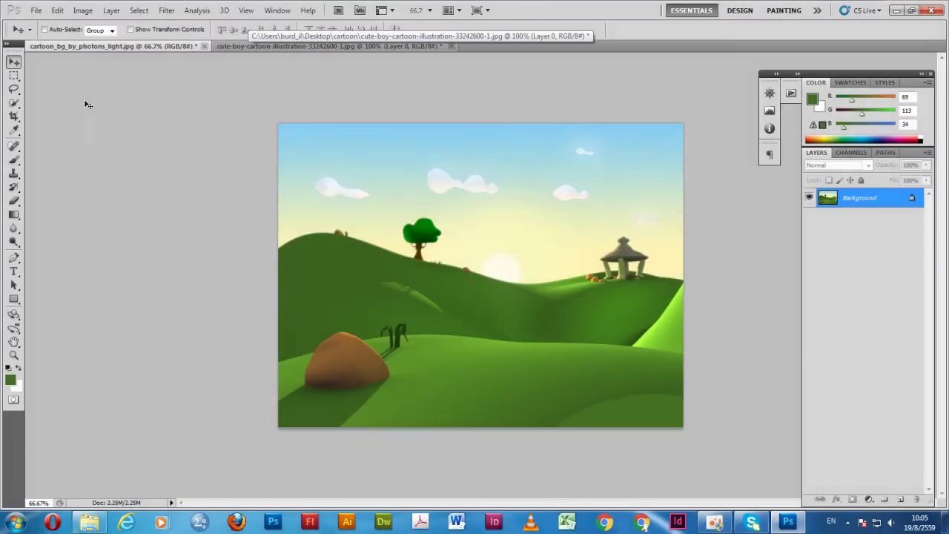
Step: Drag the boy from the floated cute-boy window onto the landscape, redock it, and nudge Layer 1 into place
click(253, 46)
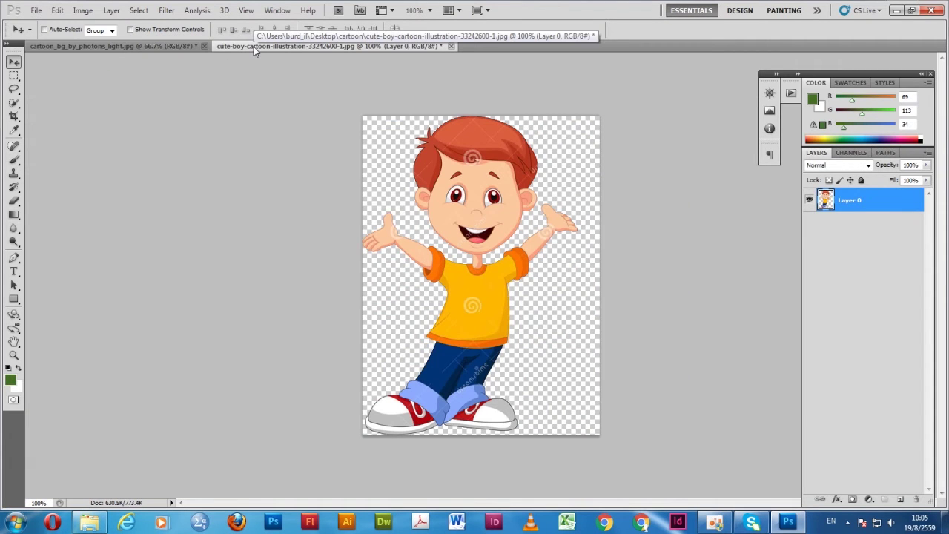
drag(254, 47, 119, 80)
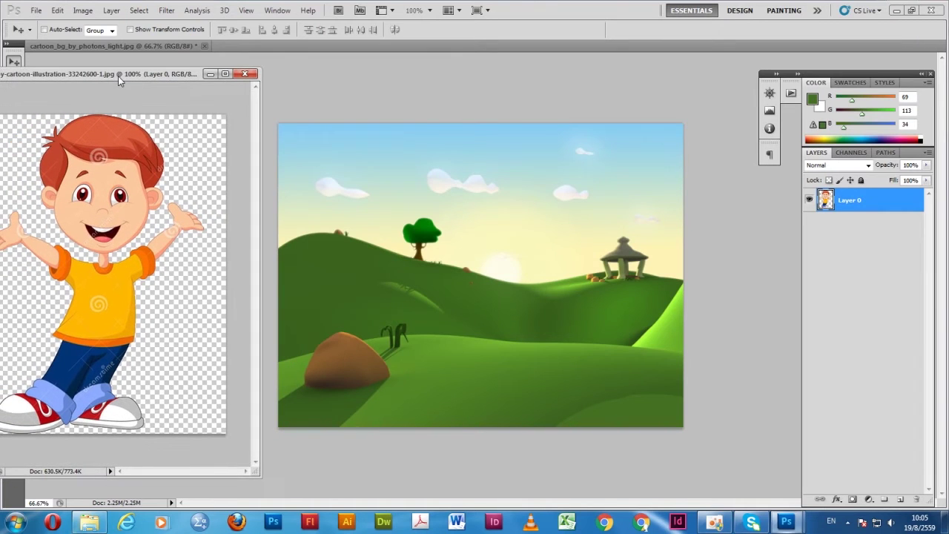
drag(105, 250, 487, 272)
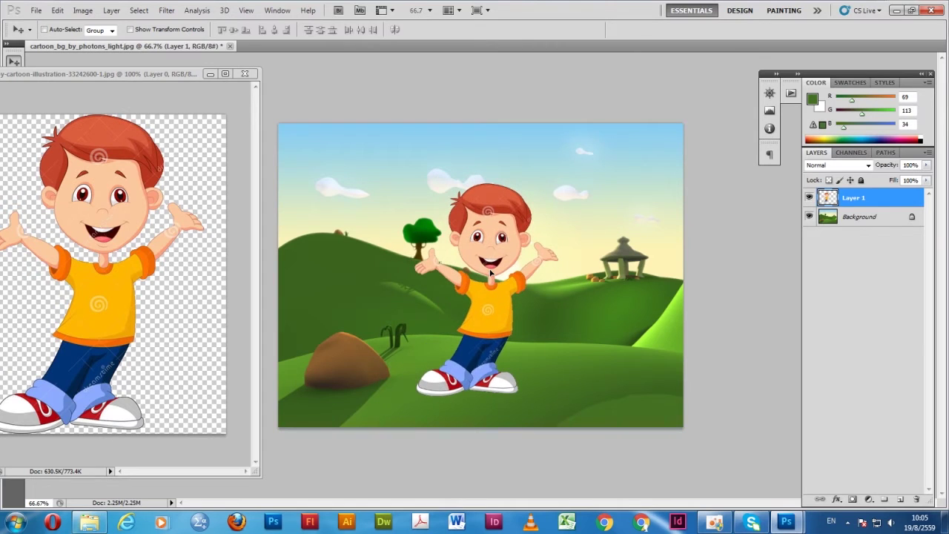
drag(171, 78, 295, 51)
click(215, 47)
drag(493, 293, 512, 309)
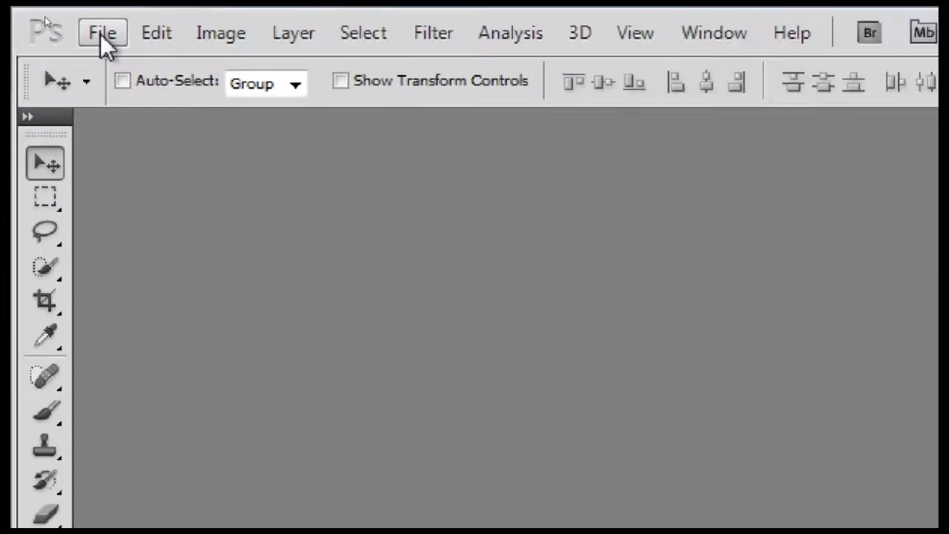
Step: Open cute-boy-cartoon-illustration-33242600 from the cartoon folder
click(45, 16)
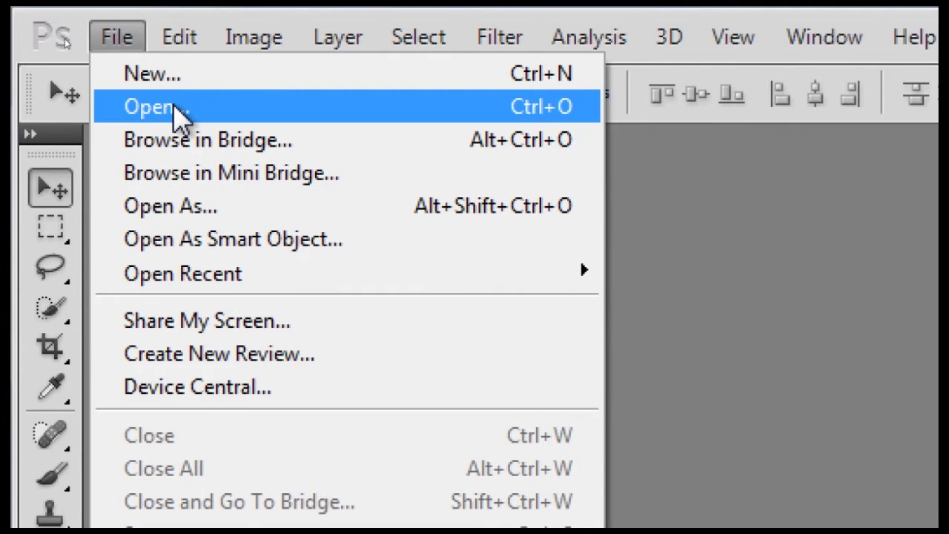
click(175, 104)
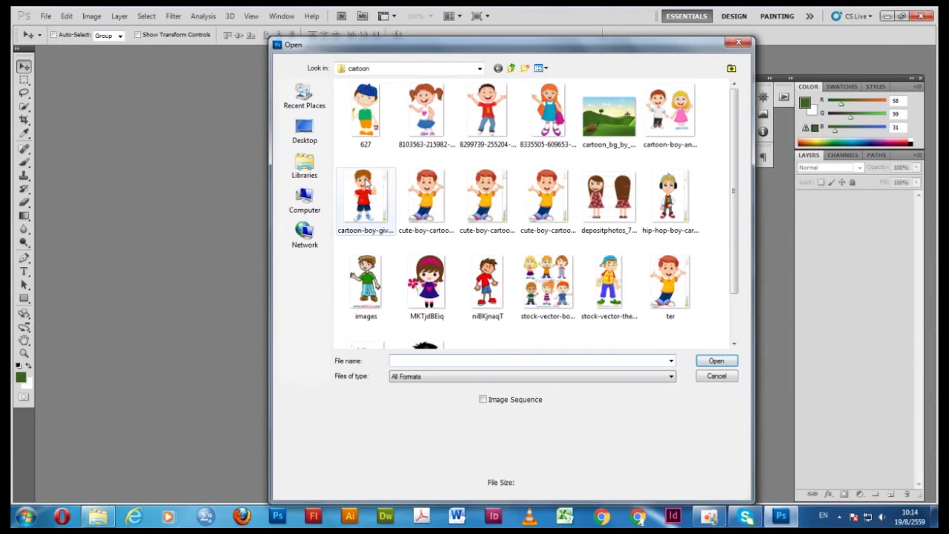
click(420, 204)
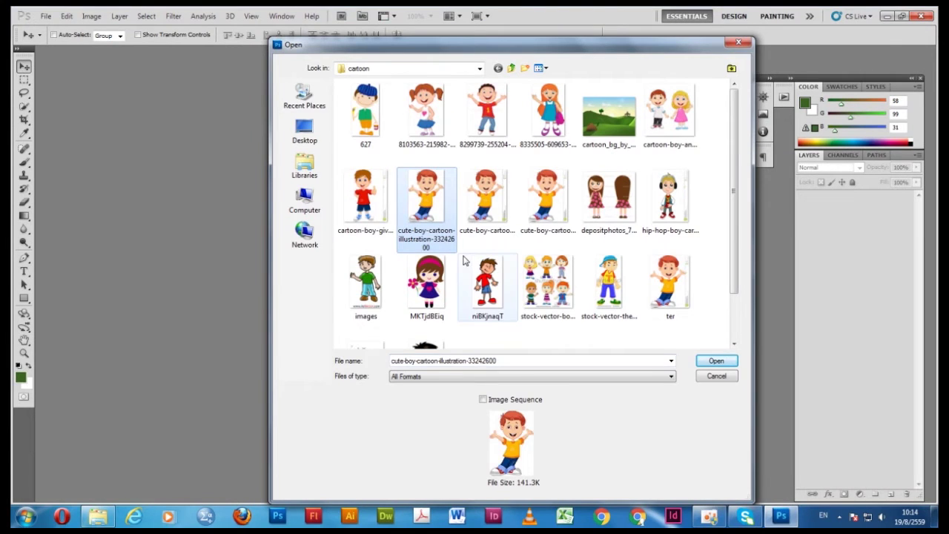
click(710, 363)
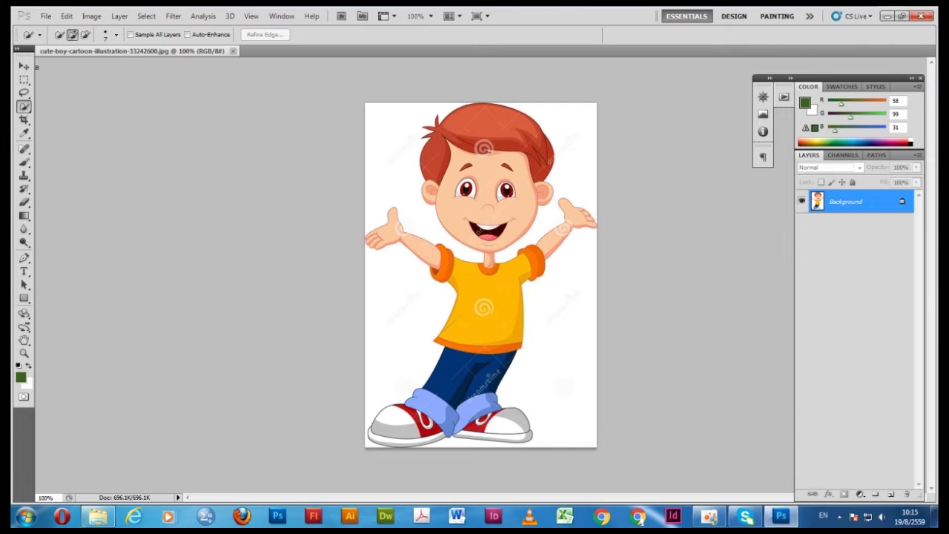
Step: Paint a Quick Selection over the boy, starting from his hair
click(23, 66)
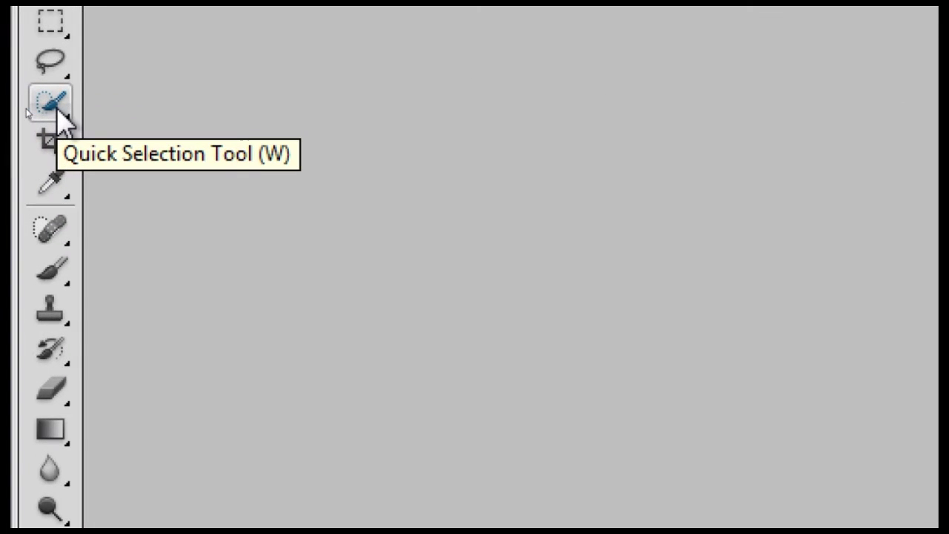
click(54, 105)
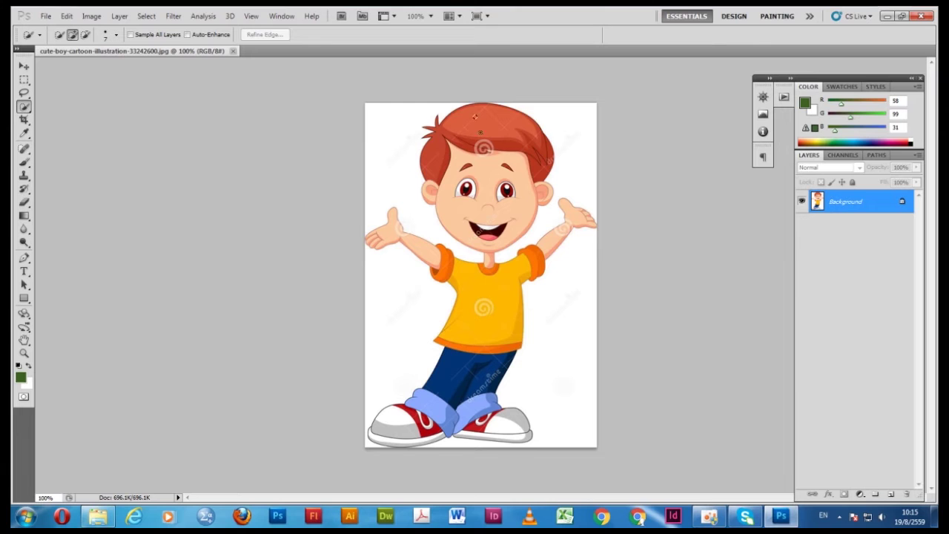
drag(476, 118, 485, 158)
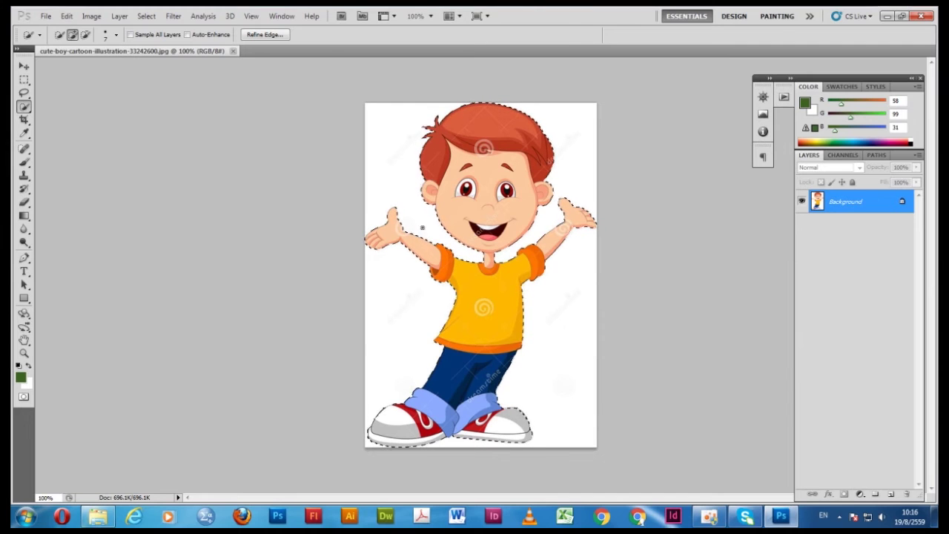
Step: Copy the selected boy and open the cartoon_bg_by_photons_light.jpg landscape
click(66, 16)
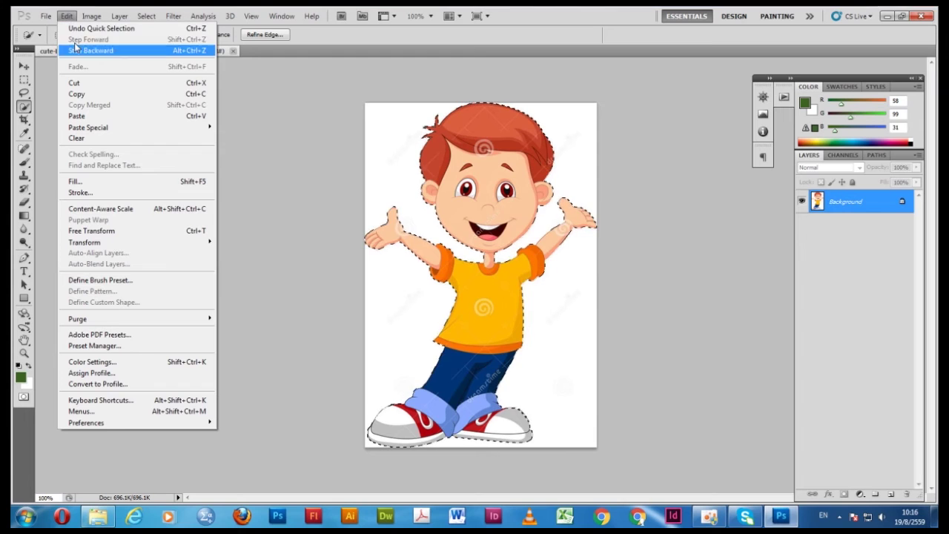
click(78, 95)
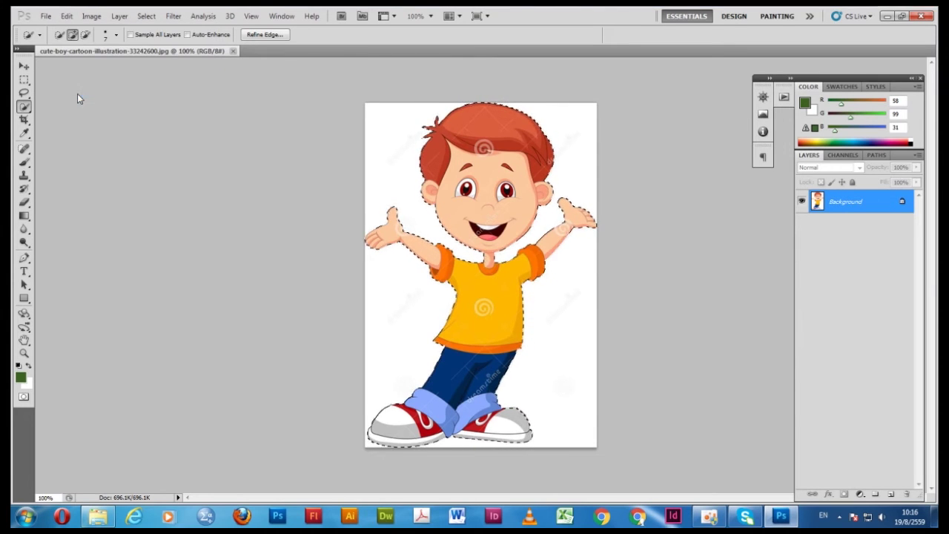
click(46, 16)
click(52, 37)
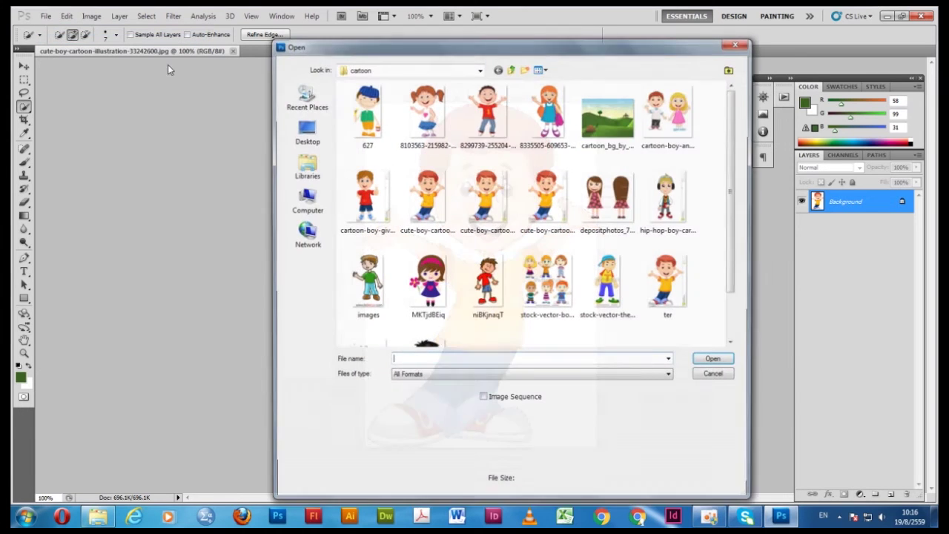
click(599, 124)
click(713, 361)
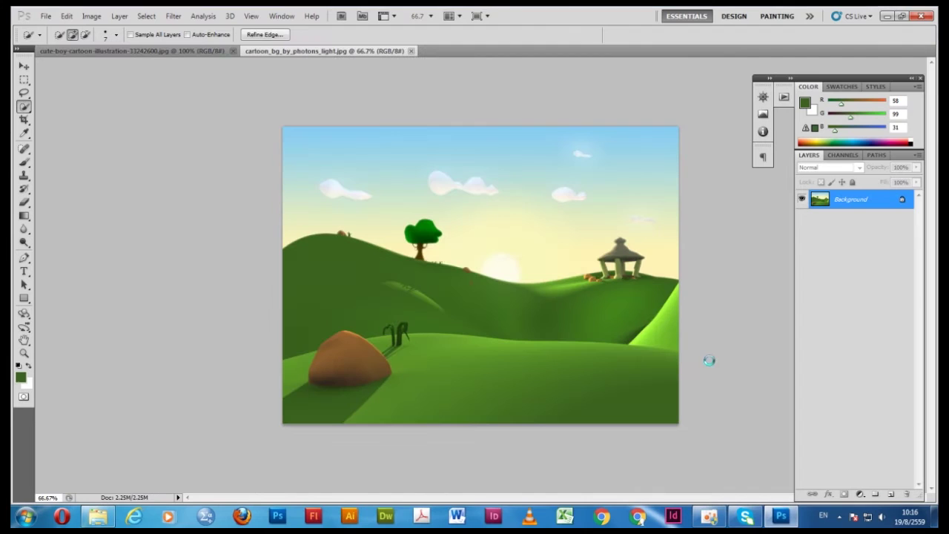
Step: Paste the boy onto the landscape and move him slightly right and down
click(67, 15)
click(81, 117)
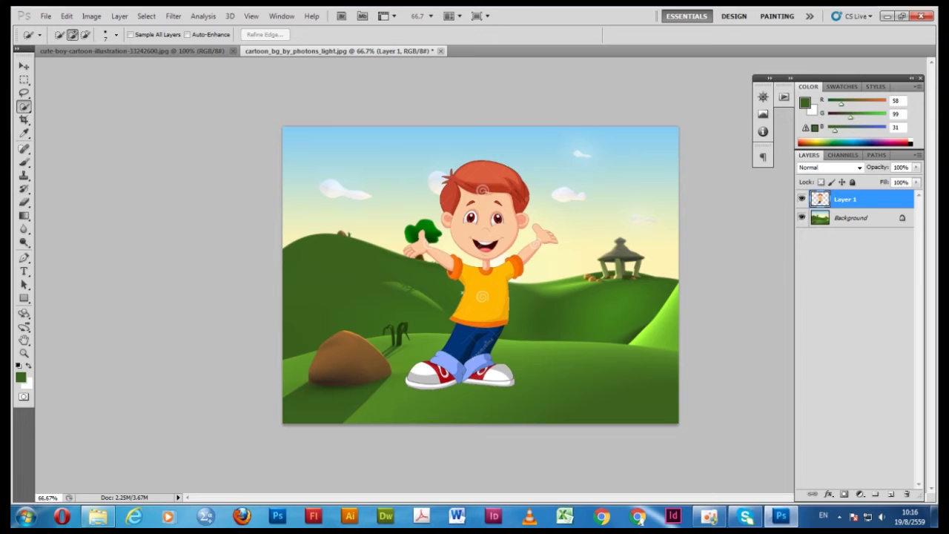
key(v)
drag(485, 300, 515, 305)
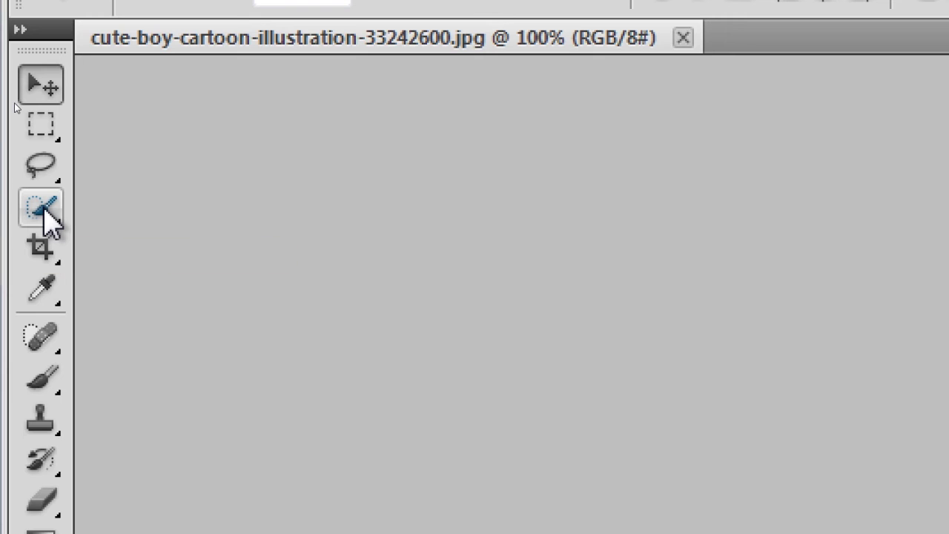
Step: Quick-select the white backdrop surrounding the boy
click(43, 211)
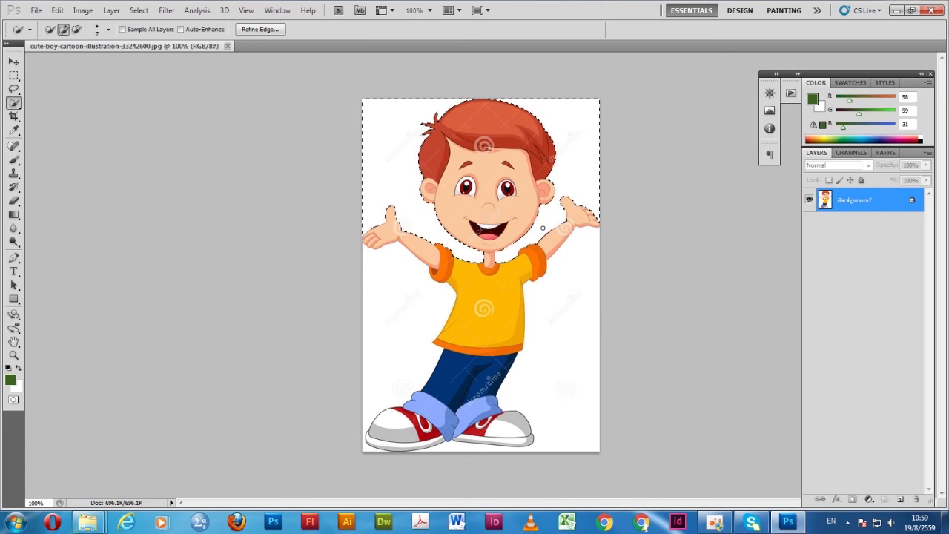
mouse_move(404, 297)
mouse_down()
mouse_move(407, 312)
mouse_move(546, 303)
mouse_move(576, 398)
mouse_up()
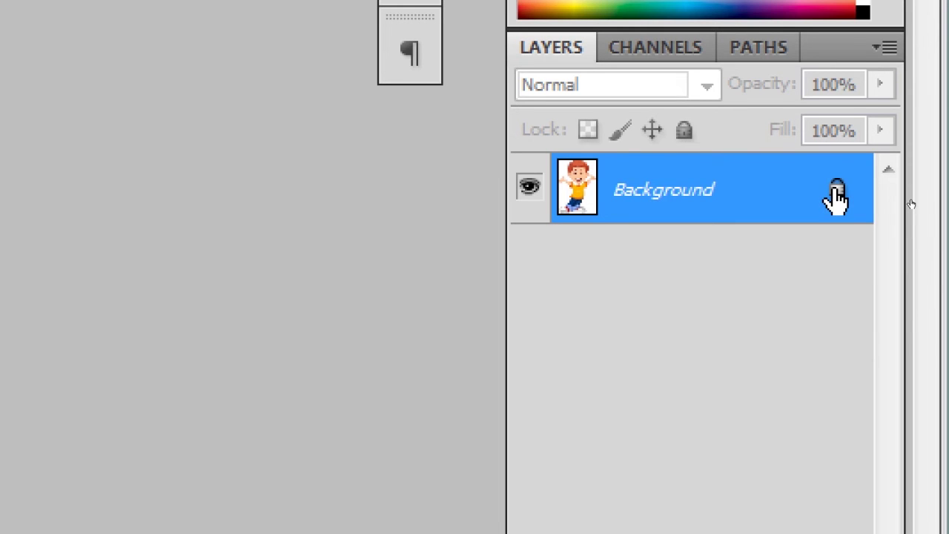
Step: Convert the Background into Layer 0, delete the selected white area, and deselect
double_click(836, 196)
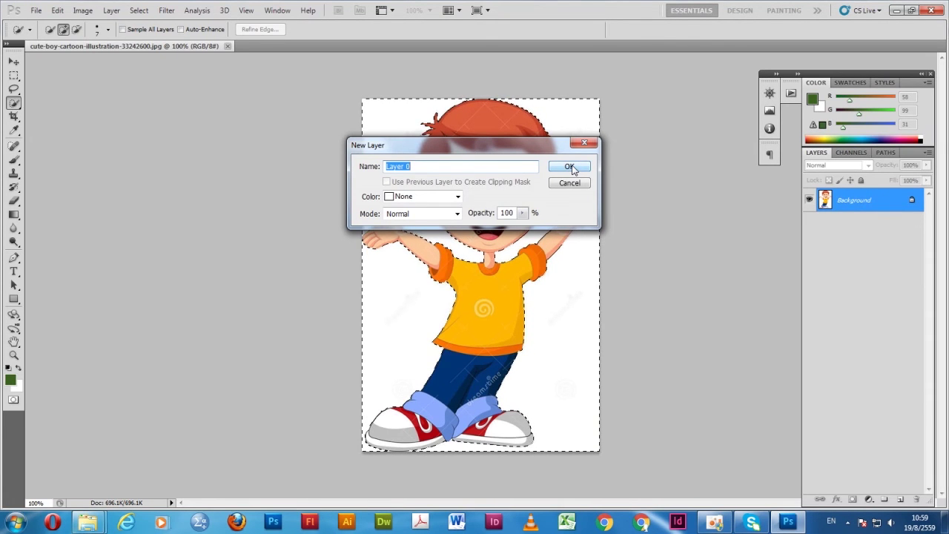
click(569, 166)
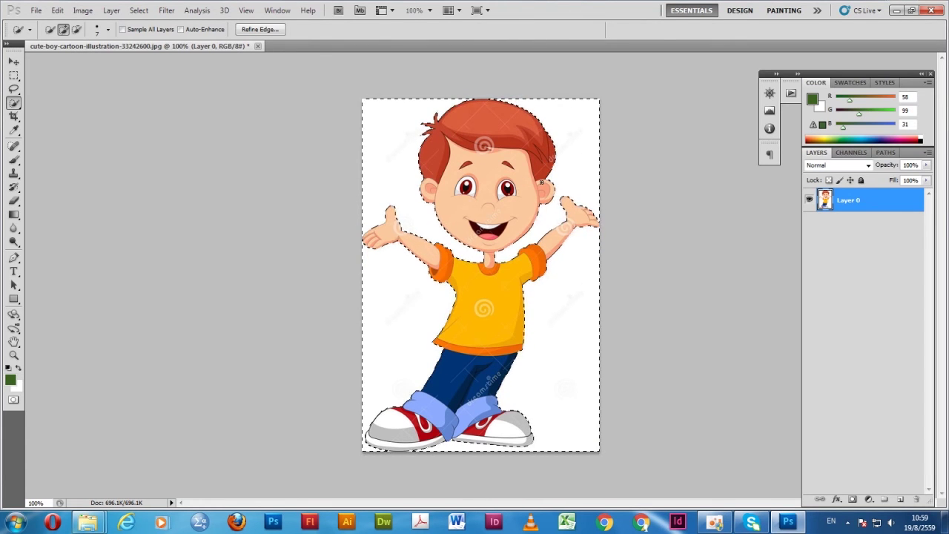
key(Delete)
key(ctrl+d)
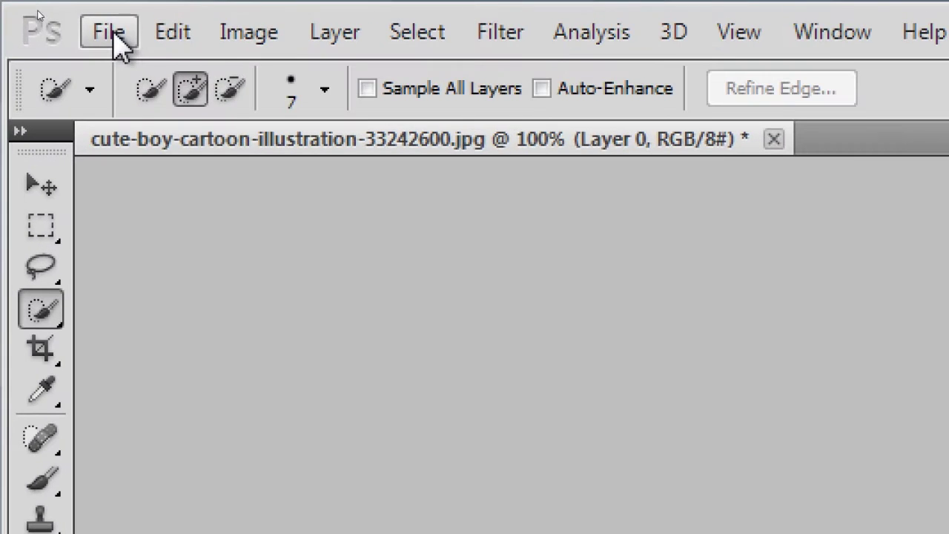
Step: Set the Save for Web & Devices export format to PNG-8
click(111, 33)
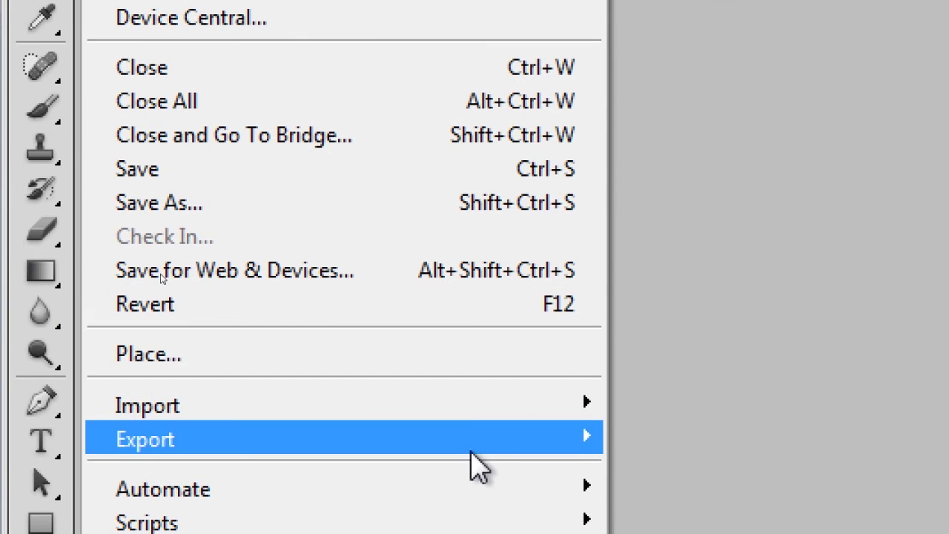
click(360, 281)
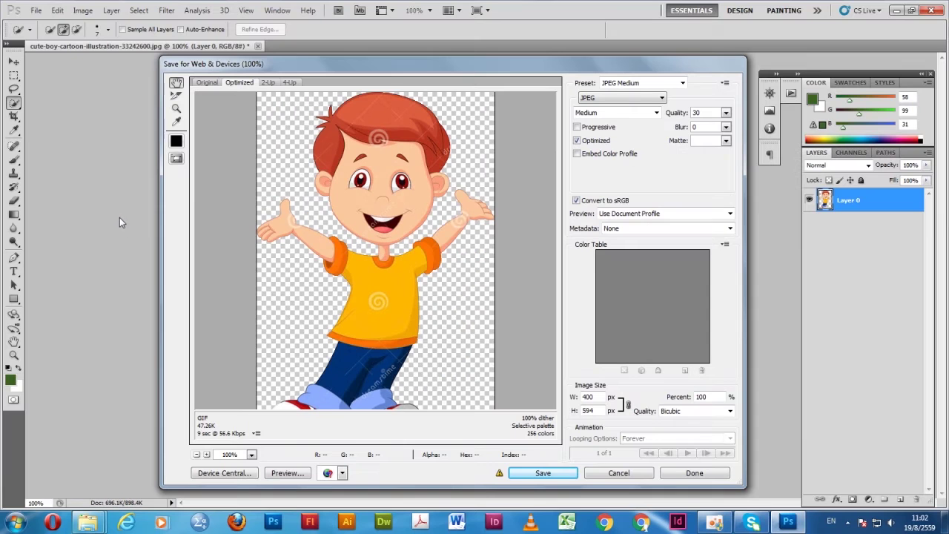
click(645, 97)
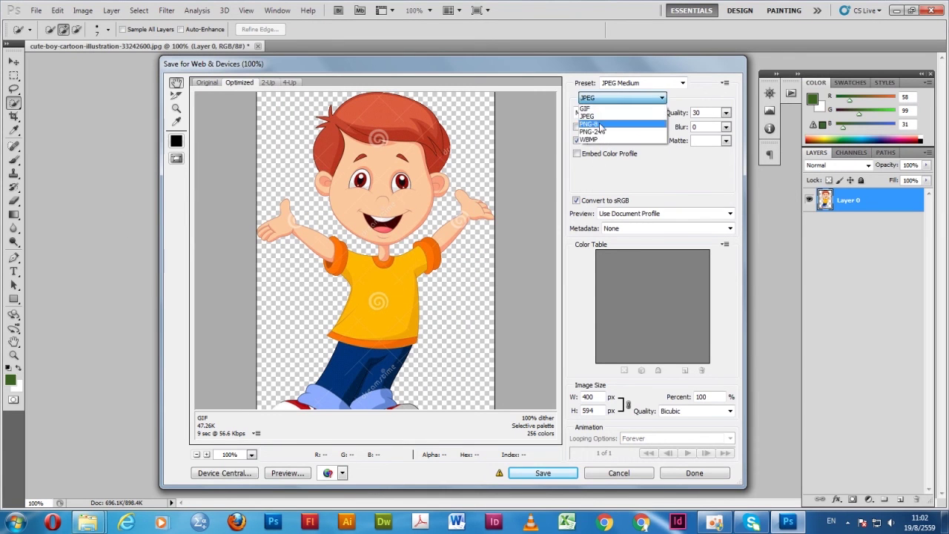
click(590, 124)
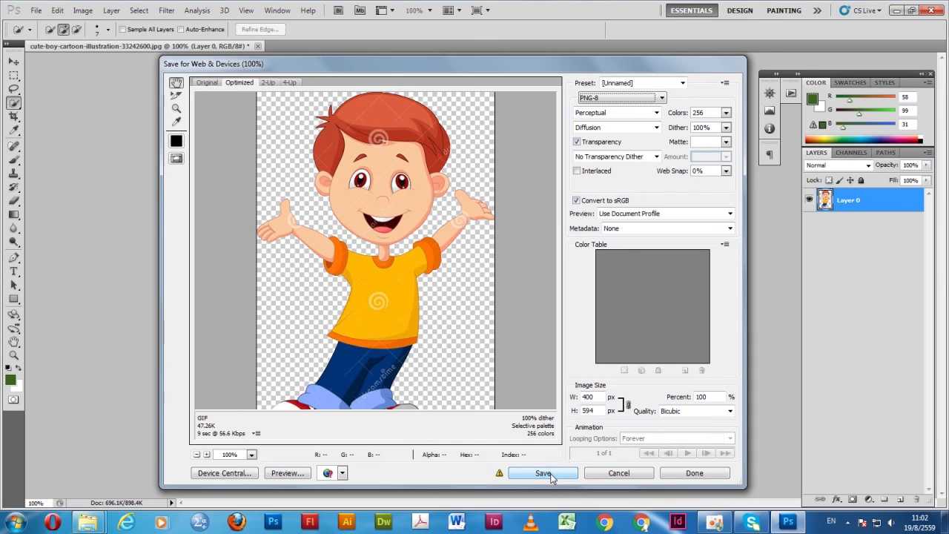
Step: Save the PNG as cute-boy-cartoon-illustration-33242600-1 in the cartoon folder
click(544, 473)
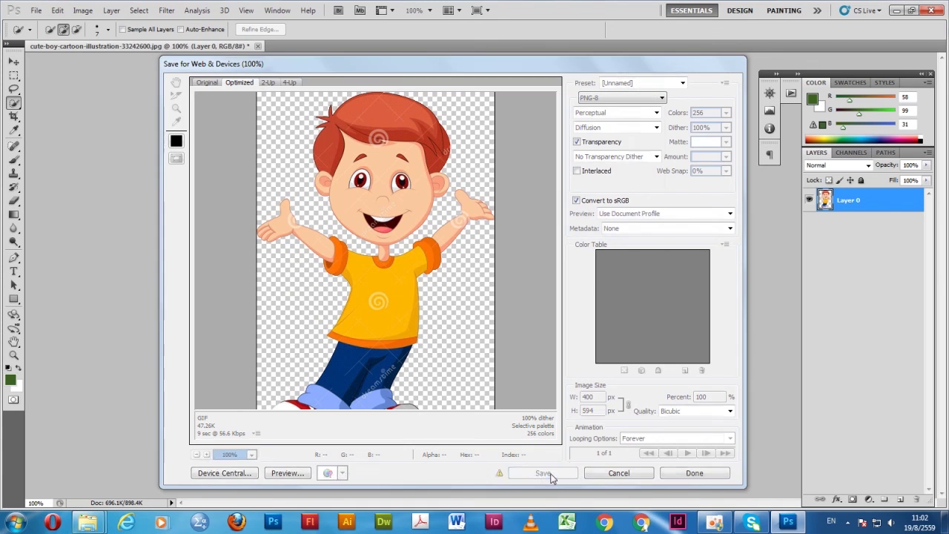
click(427, 445)
text(-1)
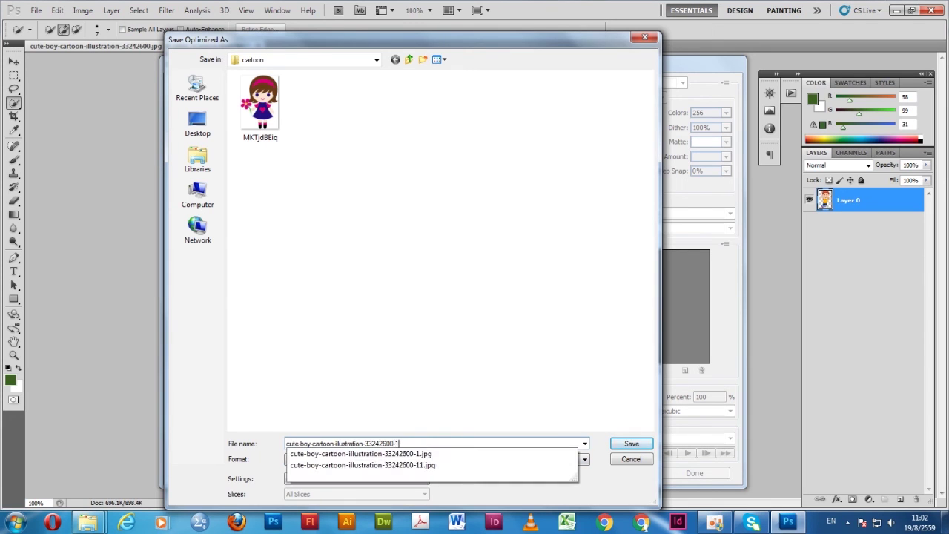
key(Return)
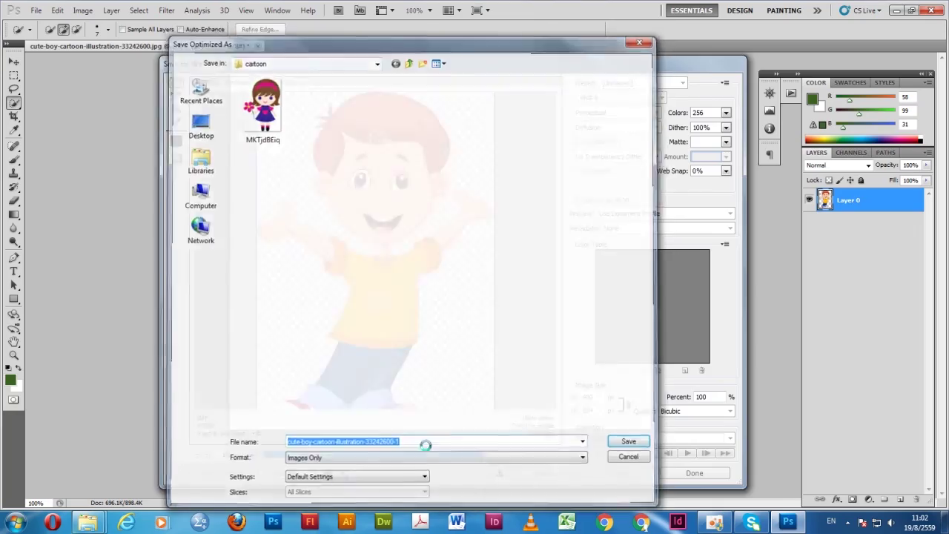